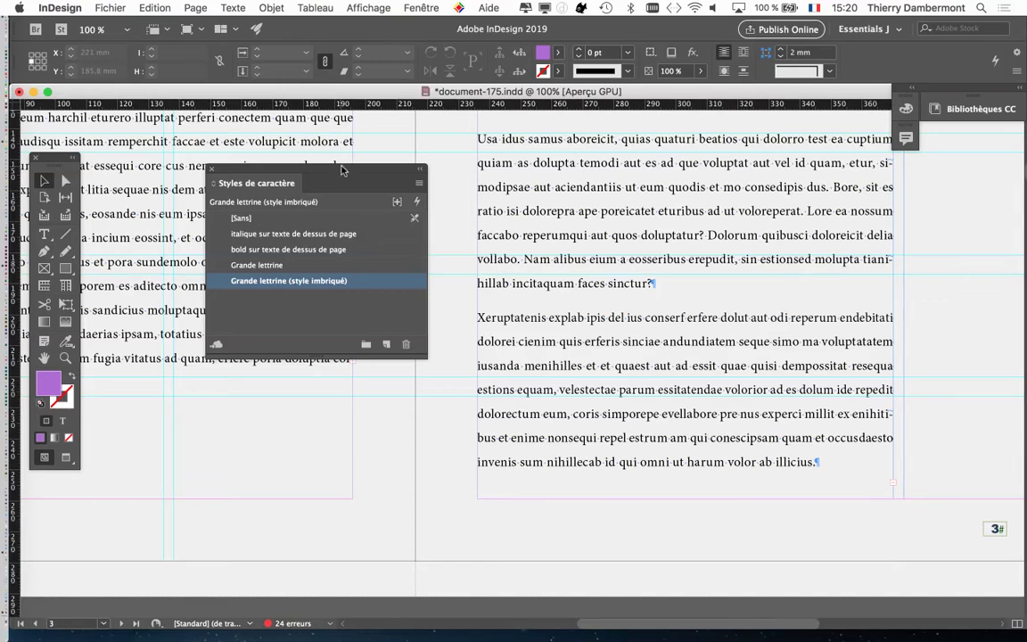
Move the Styles de caractère panel aside and zoom in on the right-hand page's body text
left_click_drag(343, 168, 265, 142)
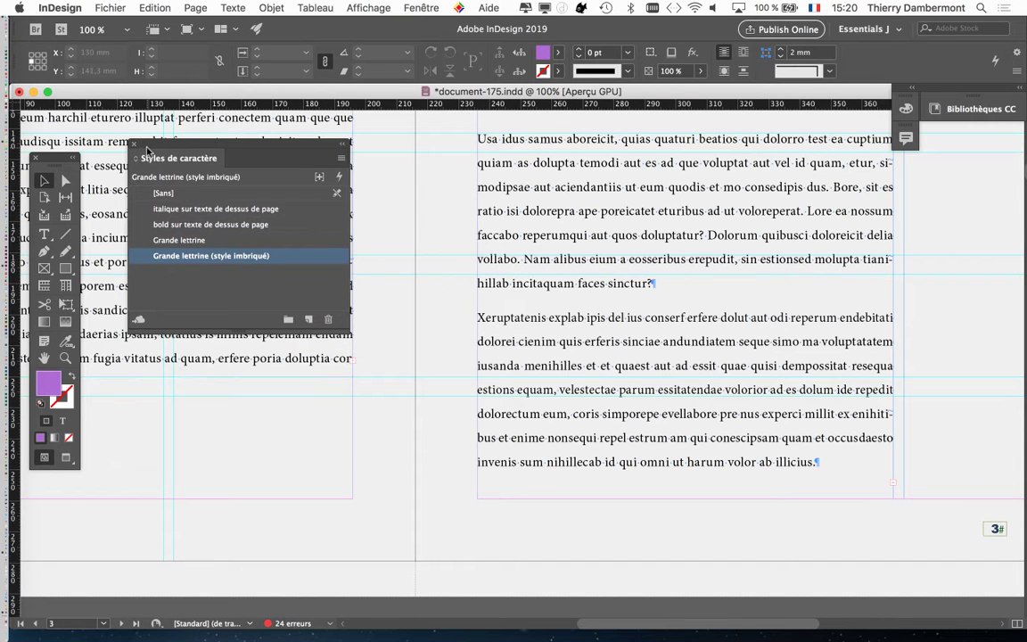
key("ctrl+equal")
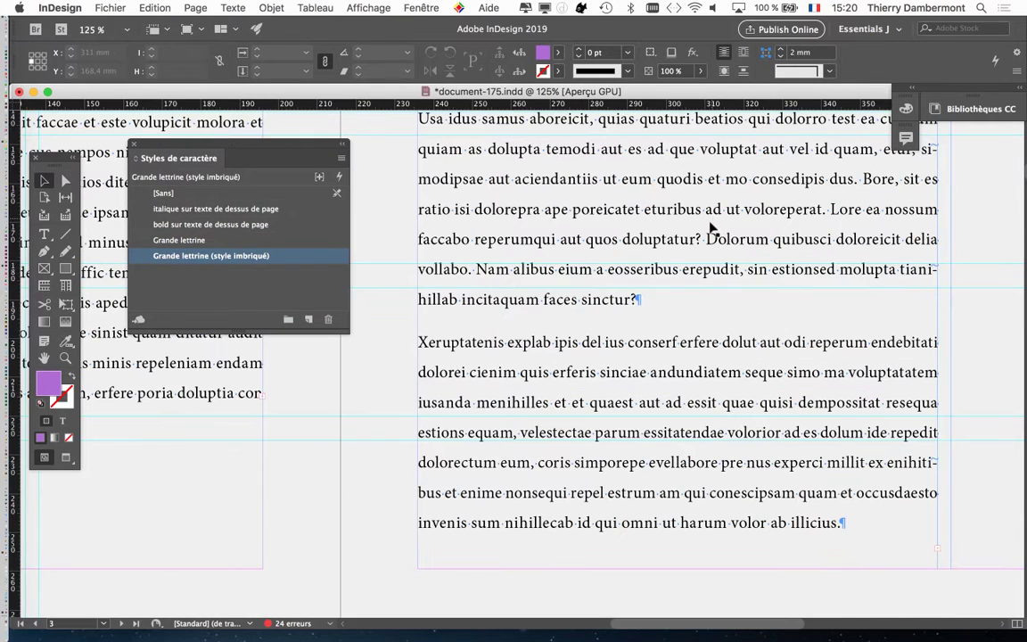
scroll(710, 229, "up", 3)
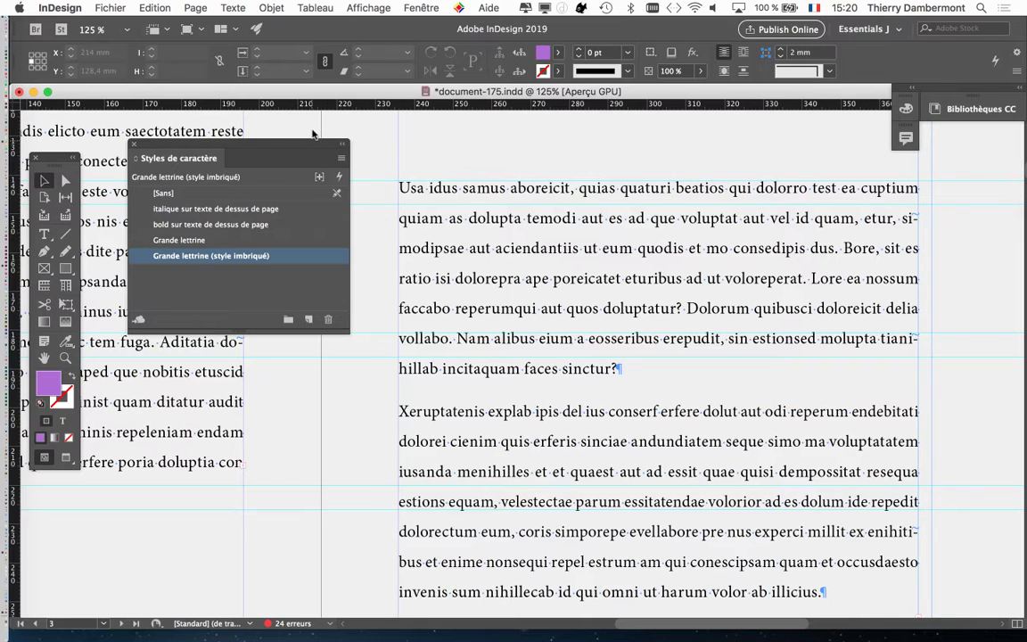
left_click_drag(318, 142, 300, 124)
left_click(43, 234)
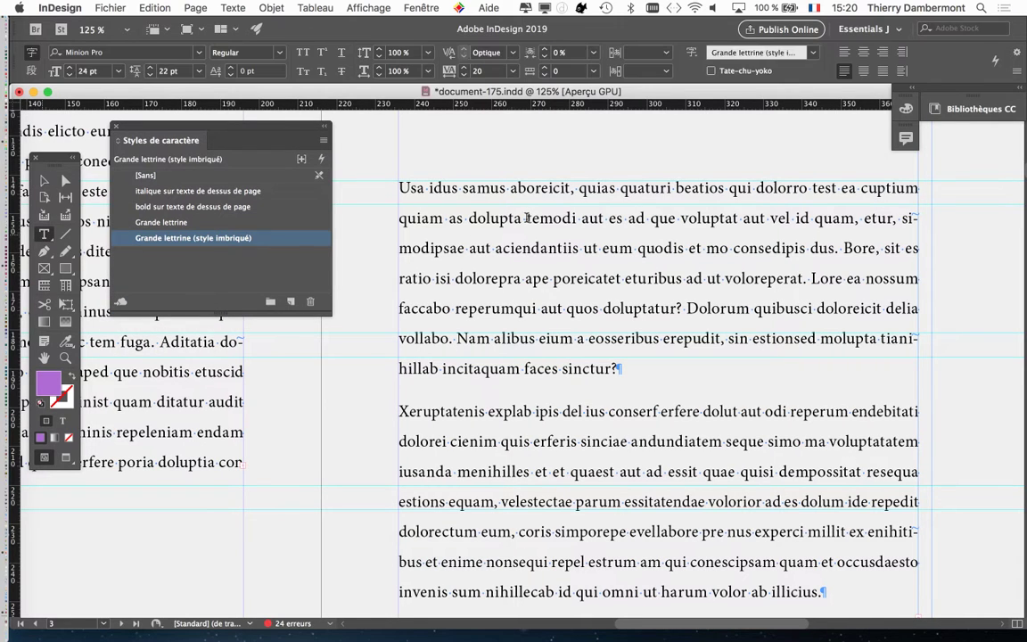
left_click(526, 219)
left_click(248, 6)
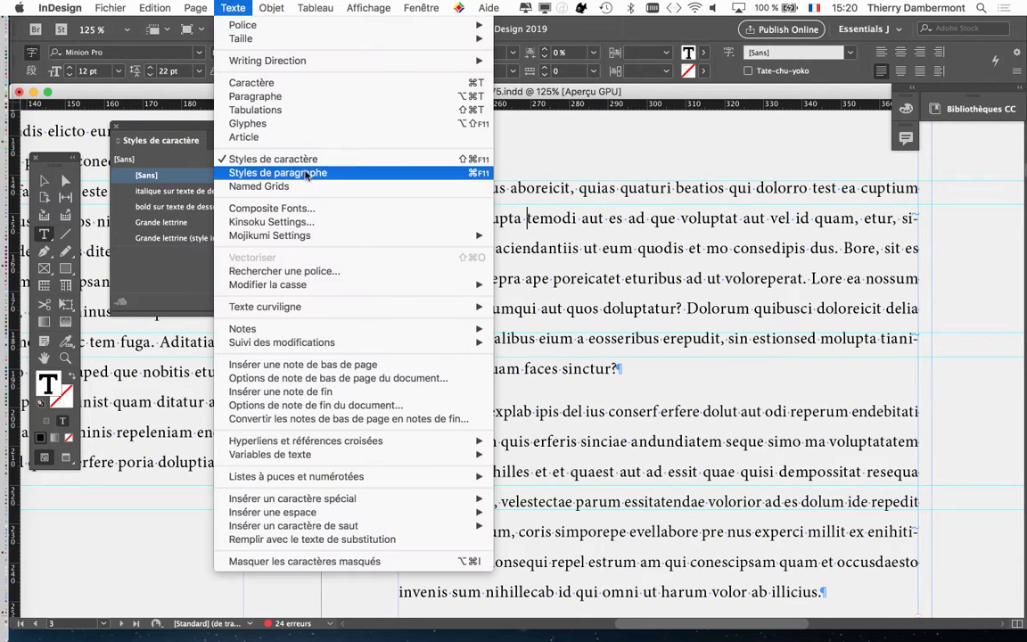
left_click(278, 172)
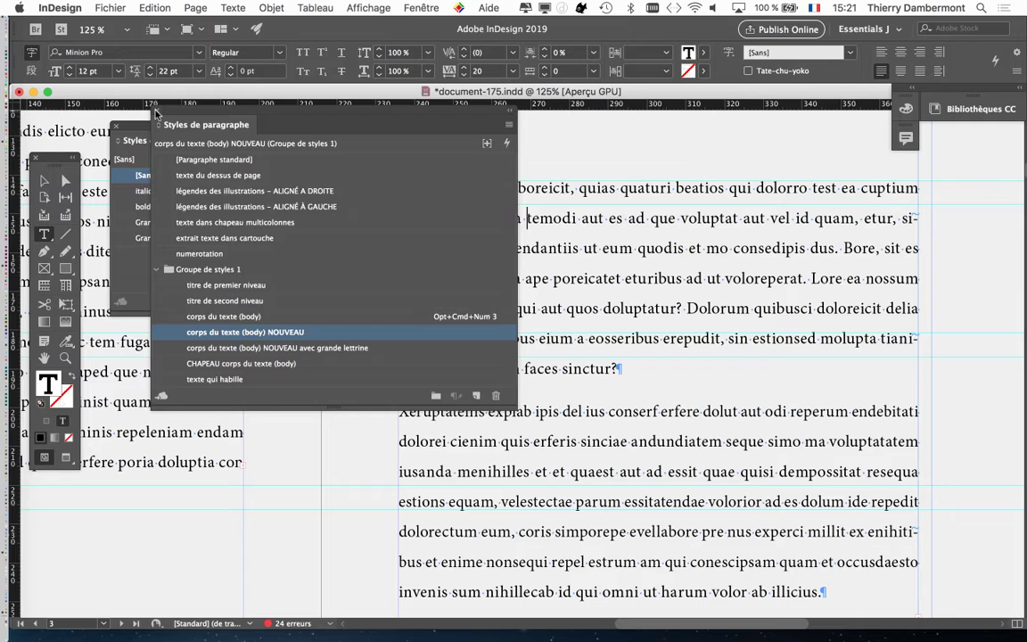
left_click(155, 114)
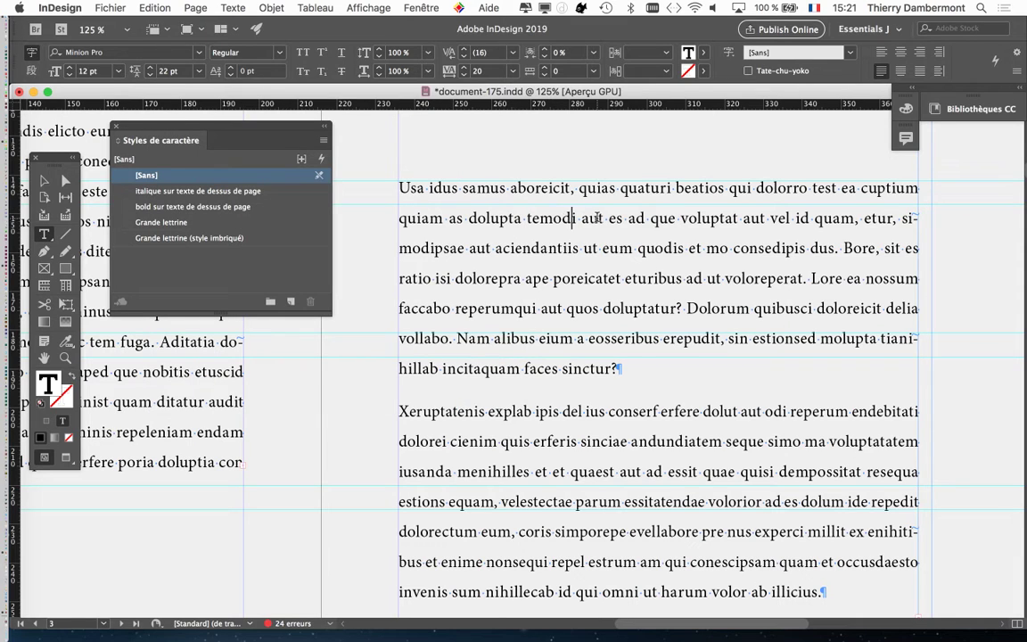
key("Right")
key("Right")
key("Right")
key("Down")
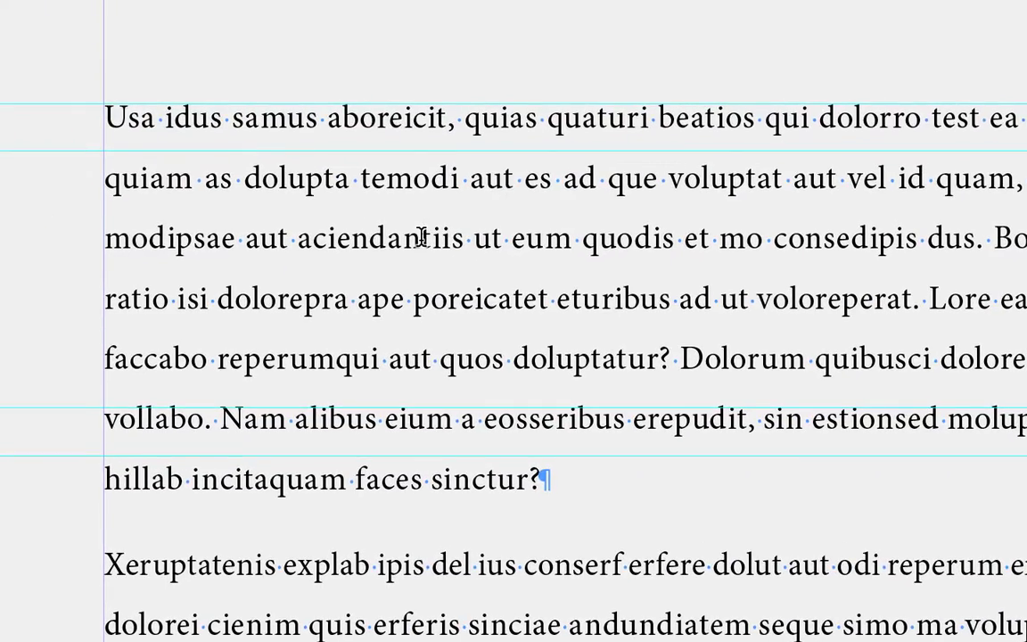
left_click(421, 238)
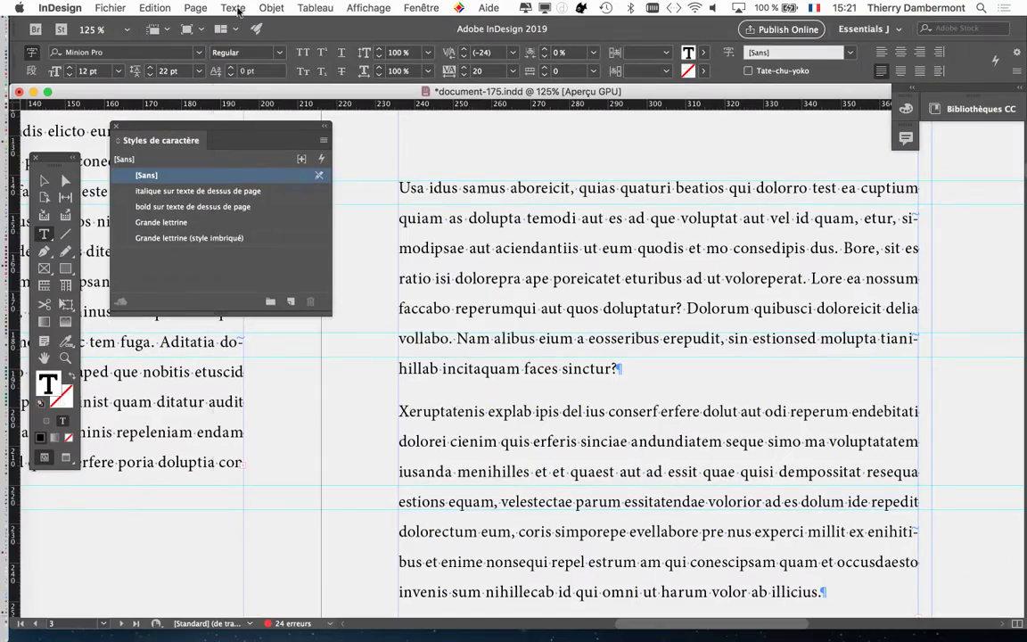
Show the Paragraphe panel for the first paragraph, positioned to the right of the page
left_click(232, 8)
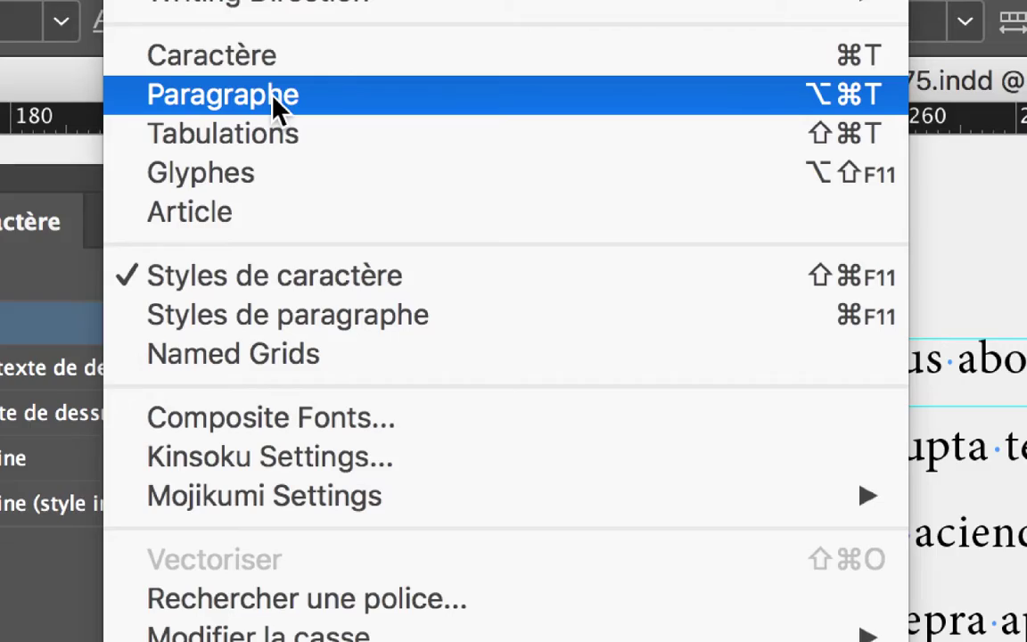
left_click(289, 103)
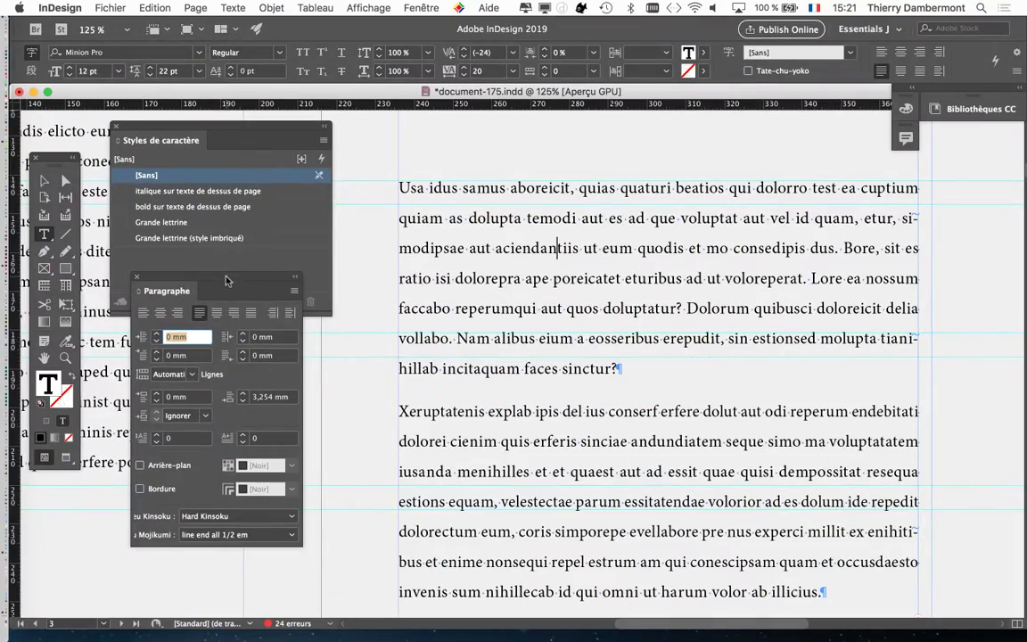
left_click_drag(225, 281, 829, 204)
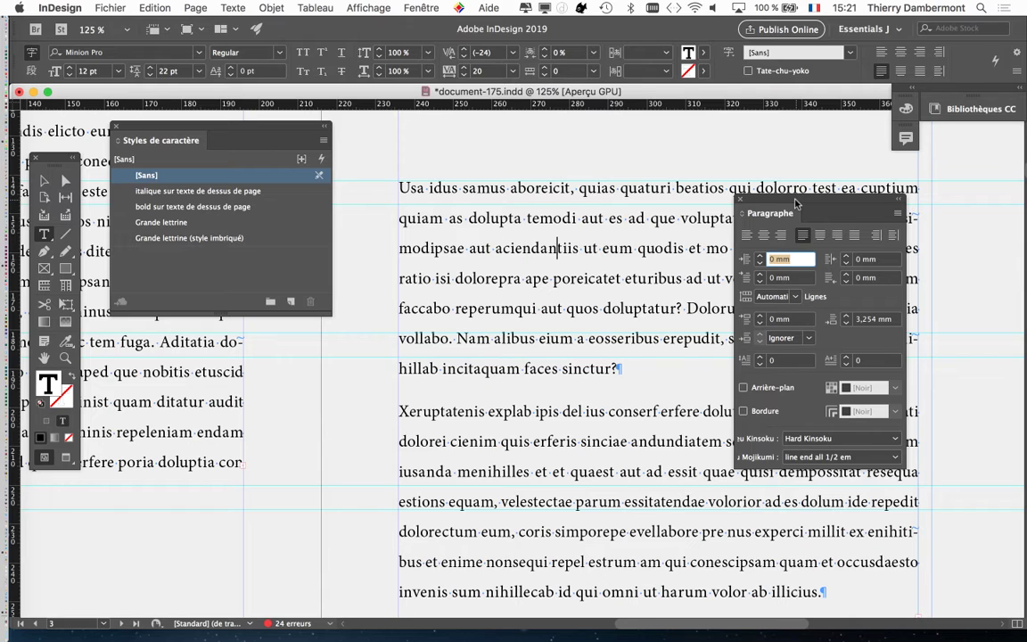
left_click_drag(795, 202, 686, 148)
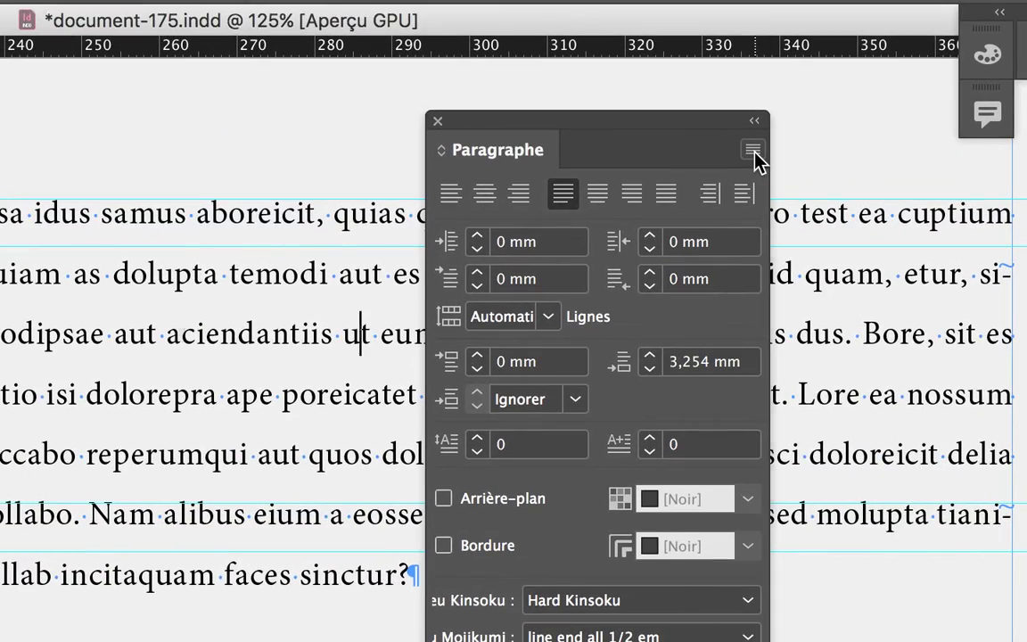
Open Lettrines et styles imbriqués from the Paragraphe panel menu and move it right
left_click(754, 151)
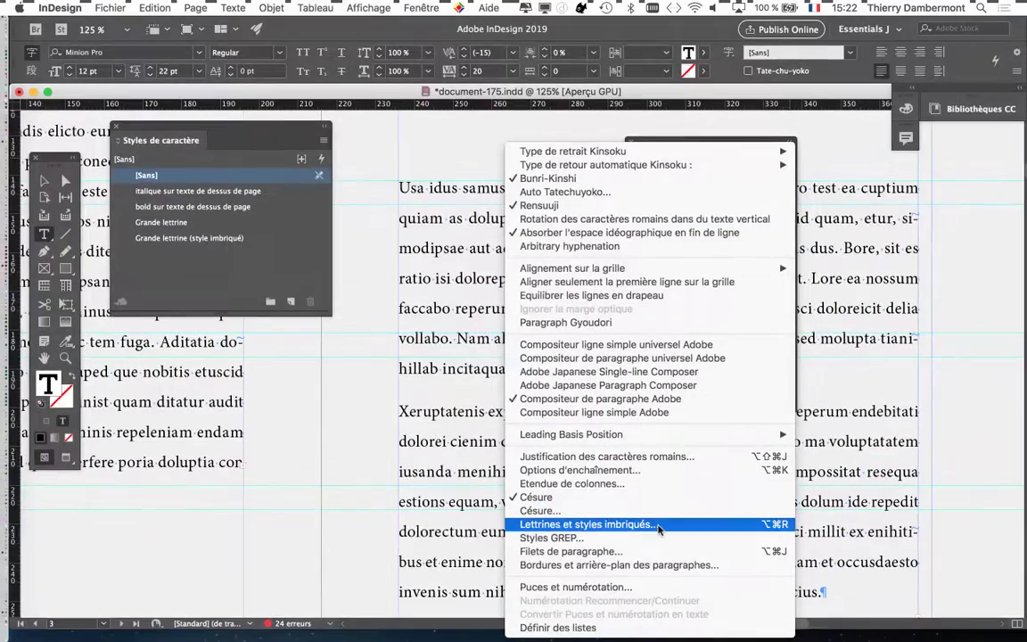
left_click(658, 528)
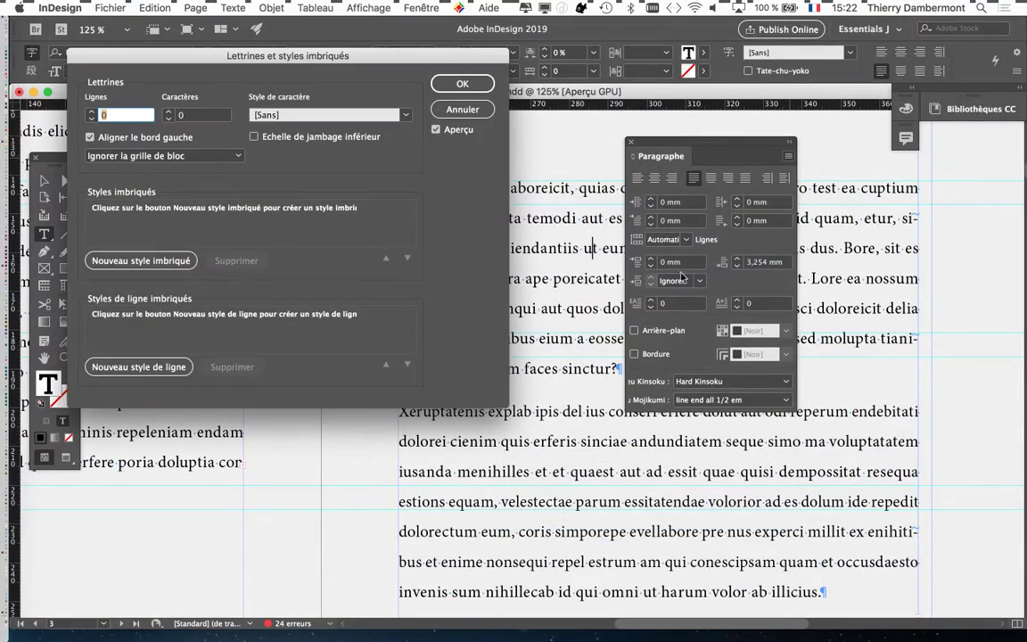
mouse_move(383, 57)
left_mouse_down()
mouse_move(729, 100)
mouse_move(751, 49)
left_mouse_up()
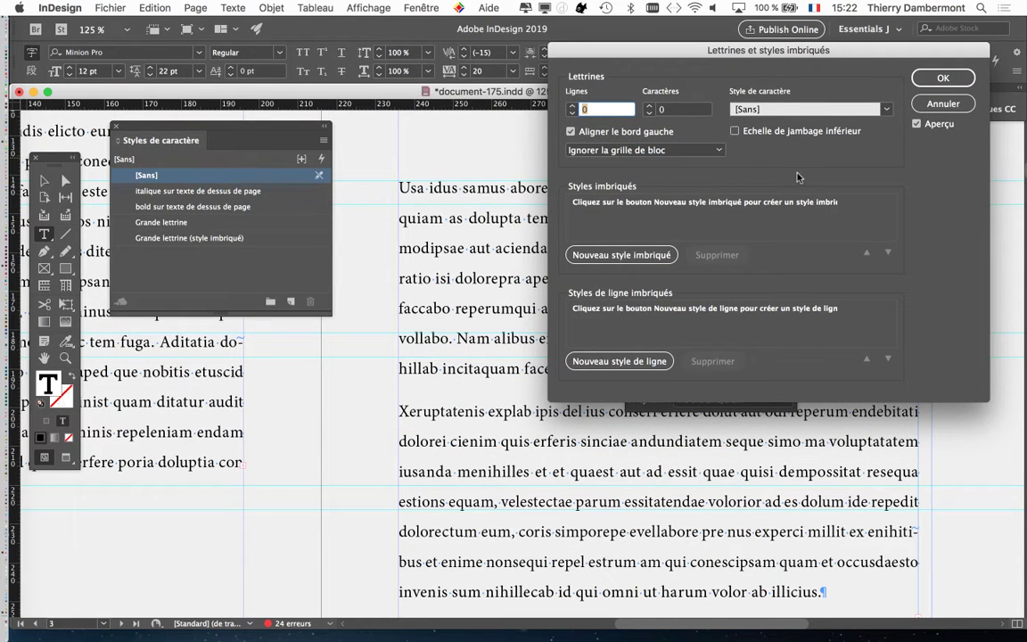
Reposition the Lettrines et styles imbriqués dialog so the paragraph stays visible
mouse_move(678, 55)
left_mouse_down()
mouse_move(624, 121)
mouse_move(636, 105)
left_mouse_up()
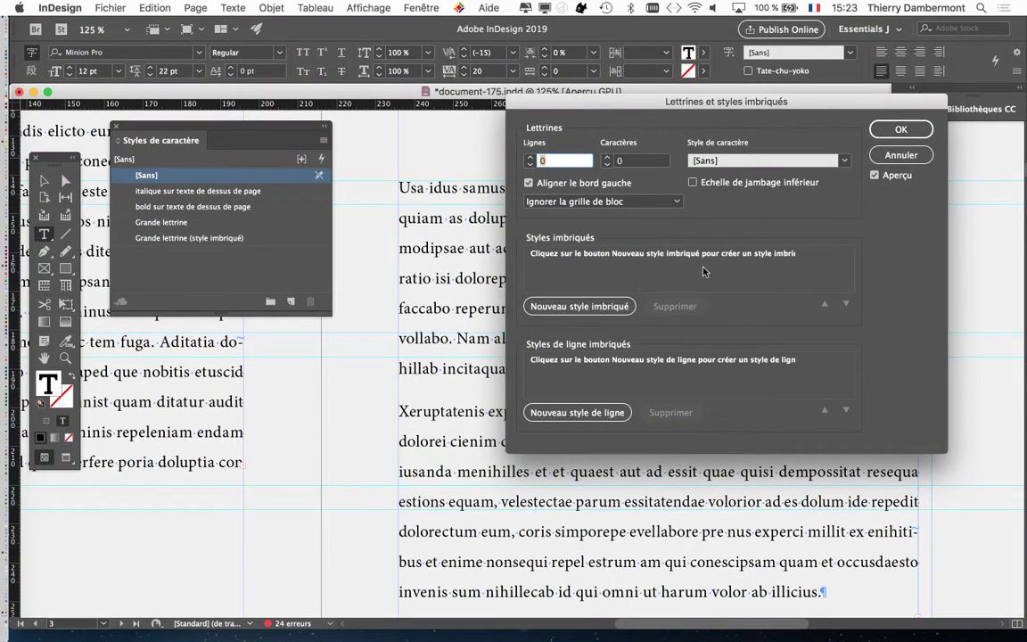
left_click_drag(664, 108, 726, 36)
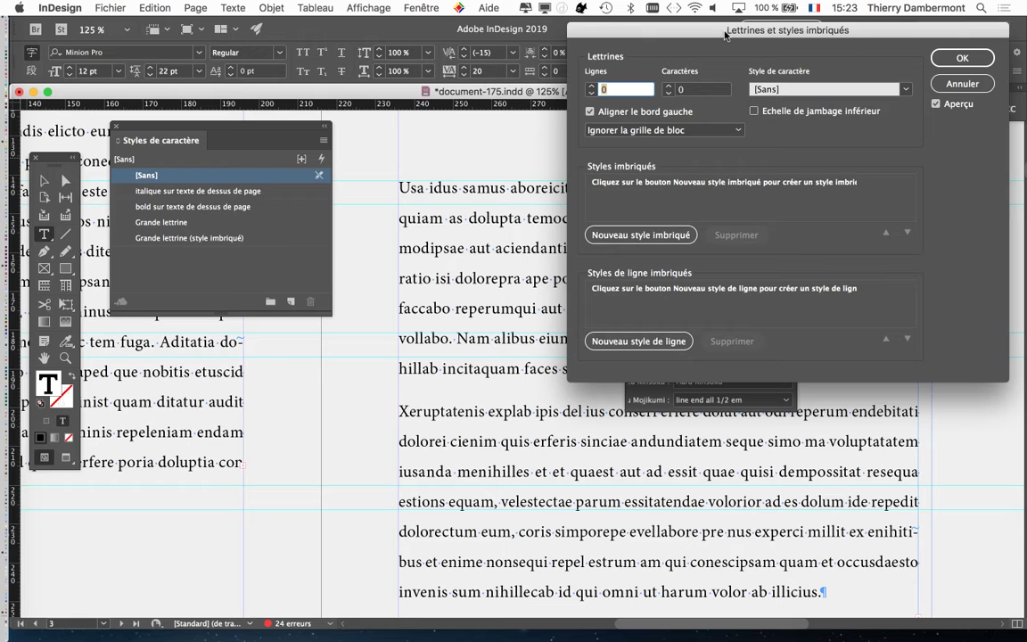
mouse_move(726, 34)
left_mouse_down()
mouse_move(660, 98)
mouse_move(606, 96)
mouse_move(596, 32)
mouse_move(598, 45)
left_mouse_up()
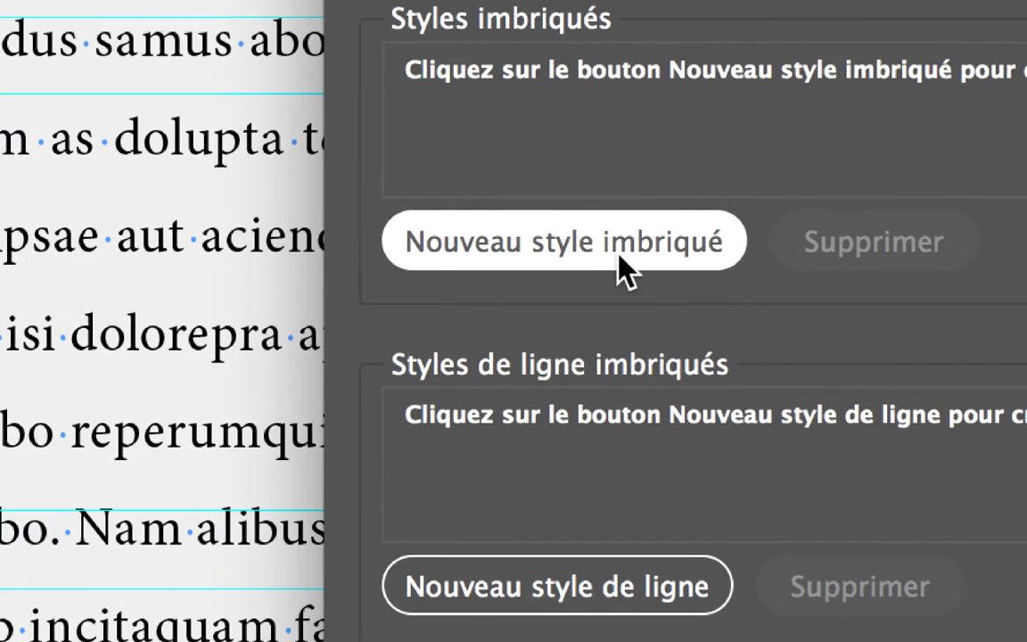
Add a new nested style using the Grande lettrine (style imbriqué) character style
left_click(620, 254)
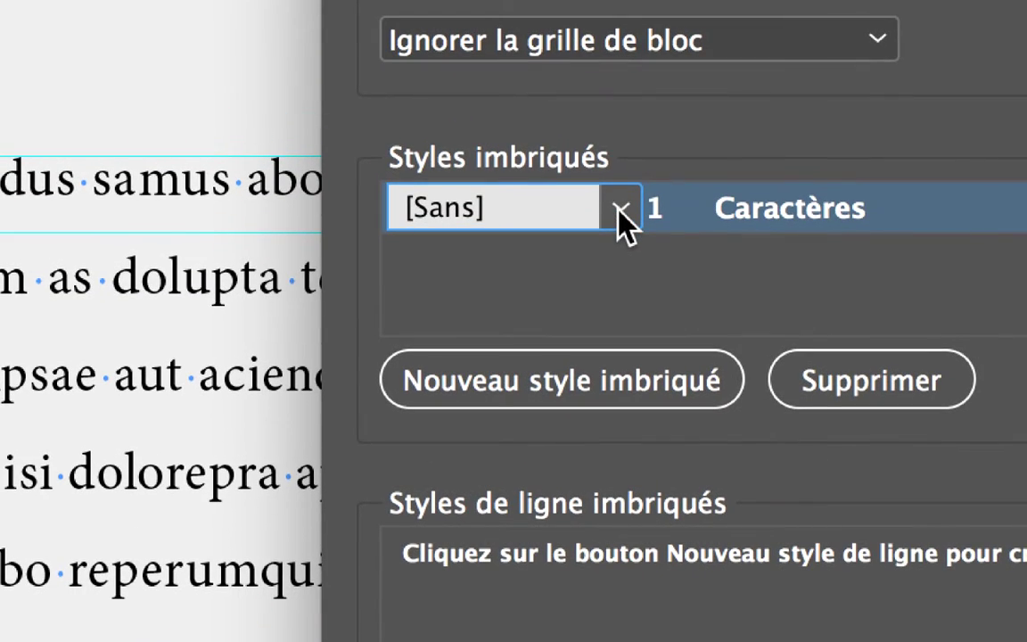
left_click(621, 211)
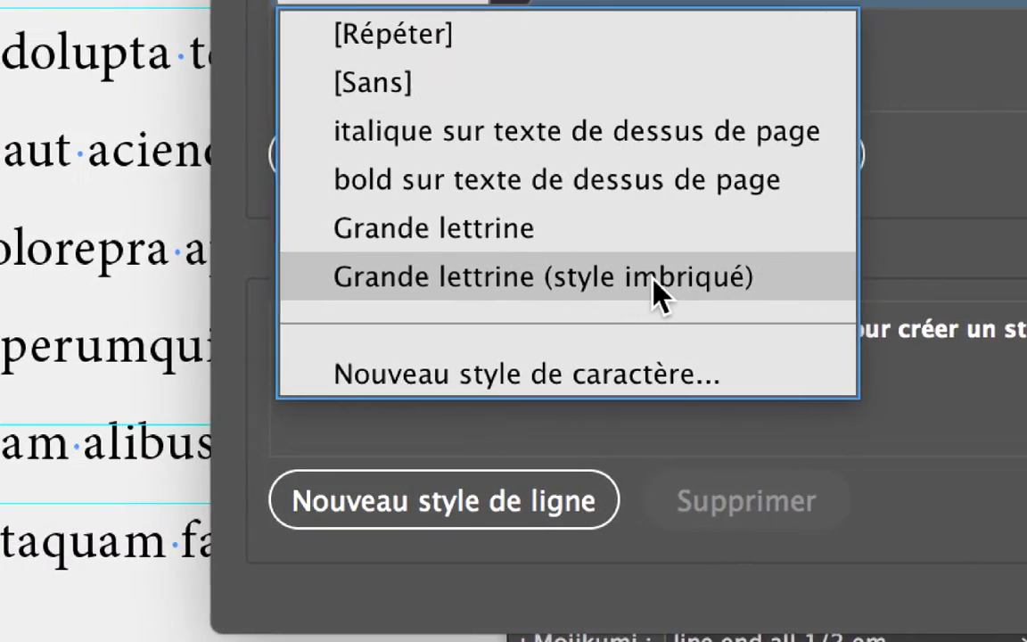
left_click(657, 287)
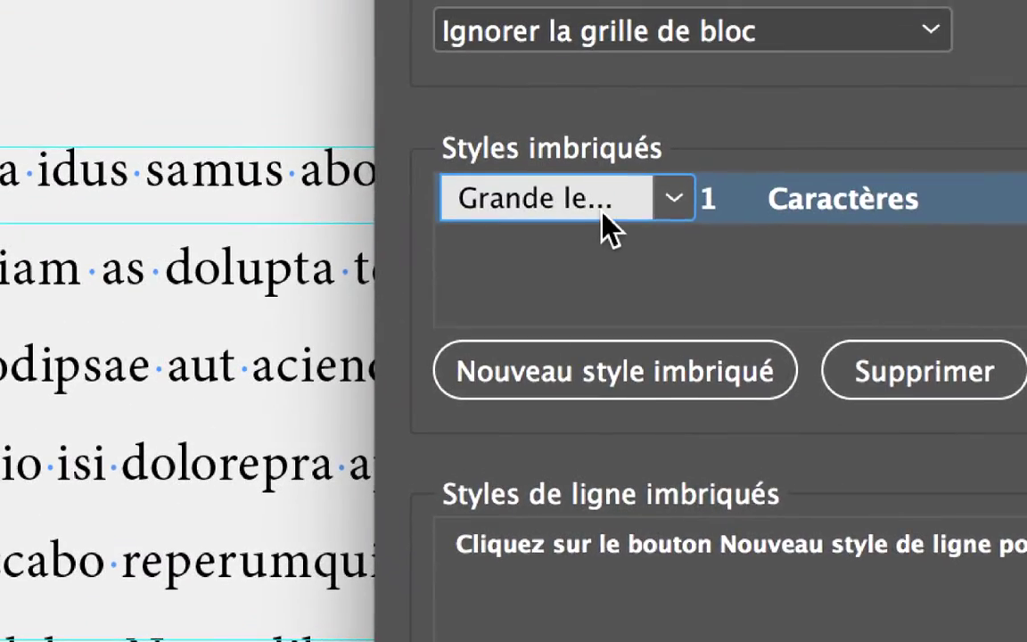
left_click(600, 212)
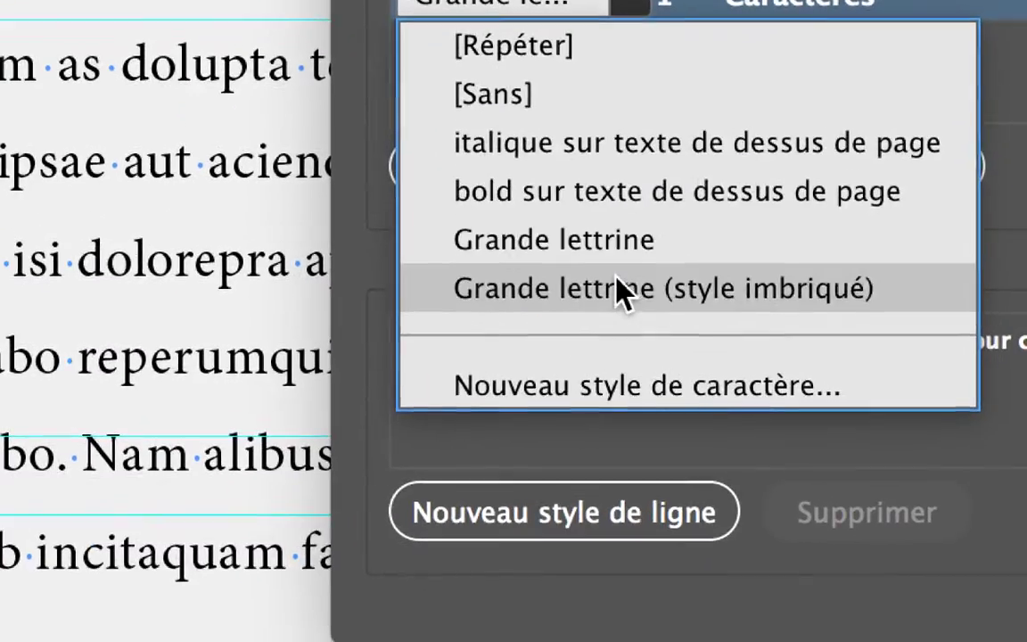
left_click(651, 406)
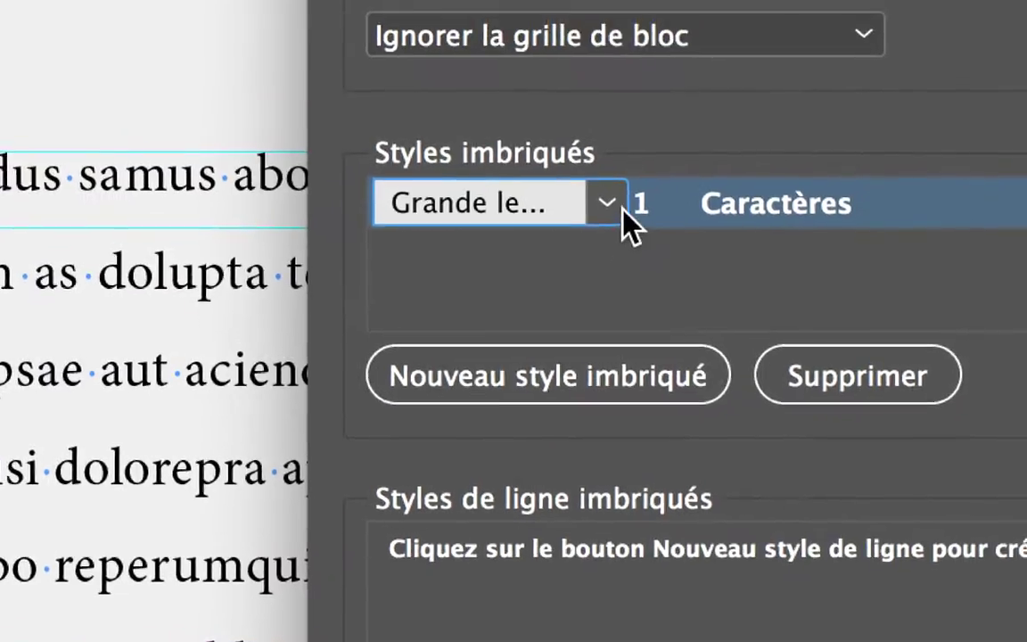
Make the nested style apply through 1 Caractères
left_click(628, 209)
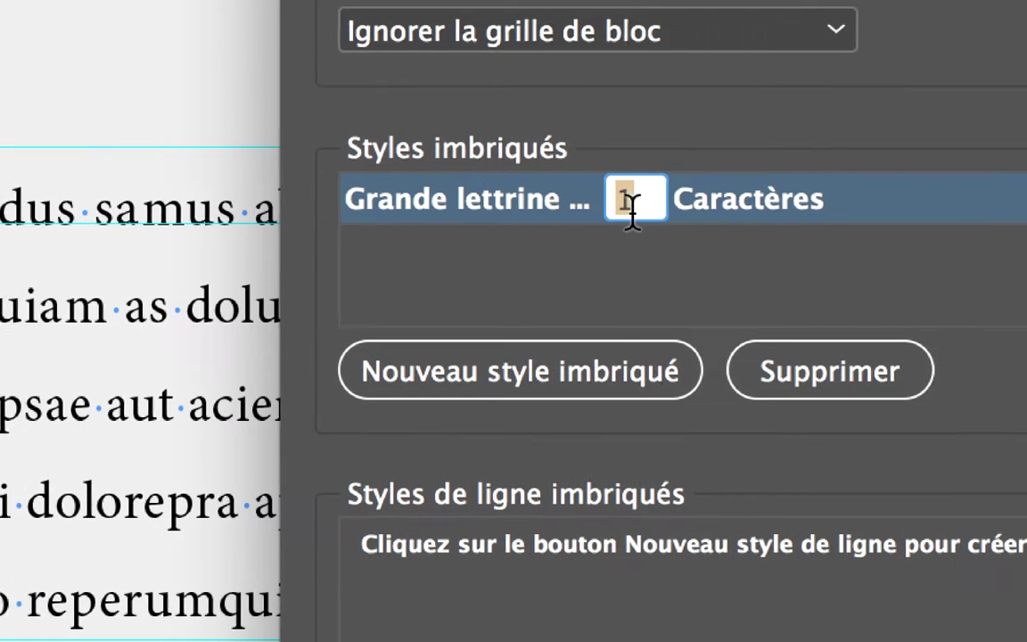
key("Tab")
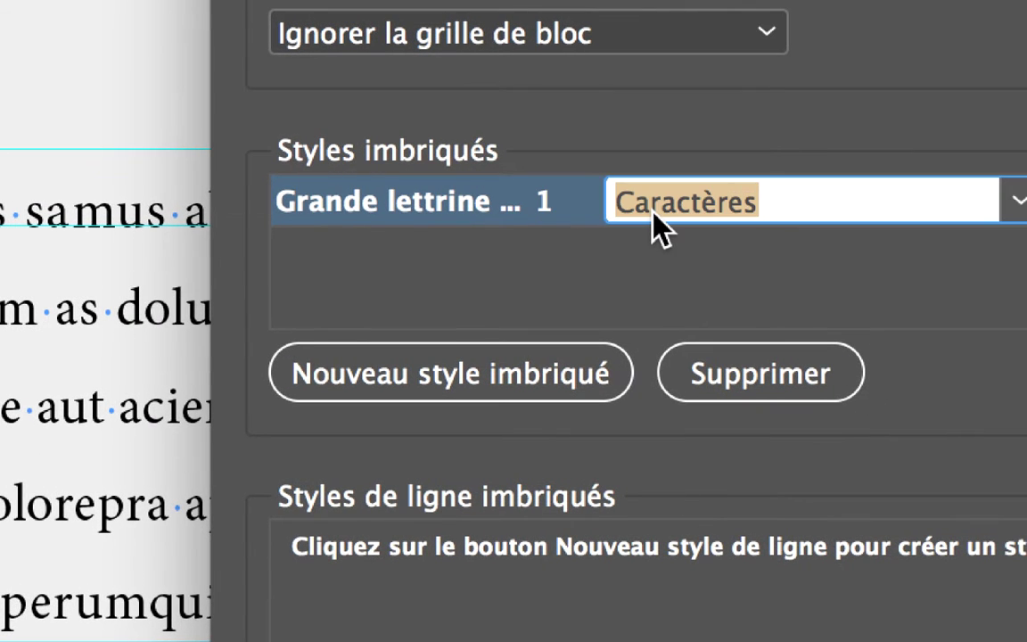
left_click(630, 227)
left_click(678, 225)
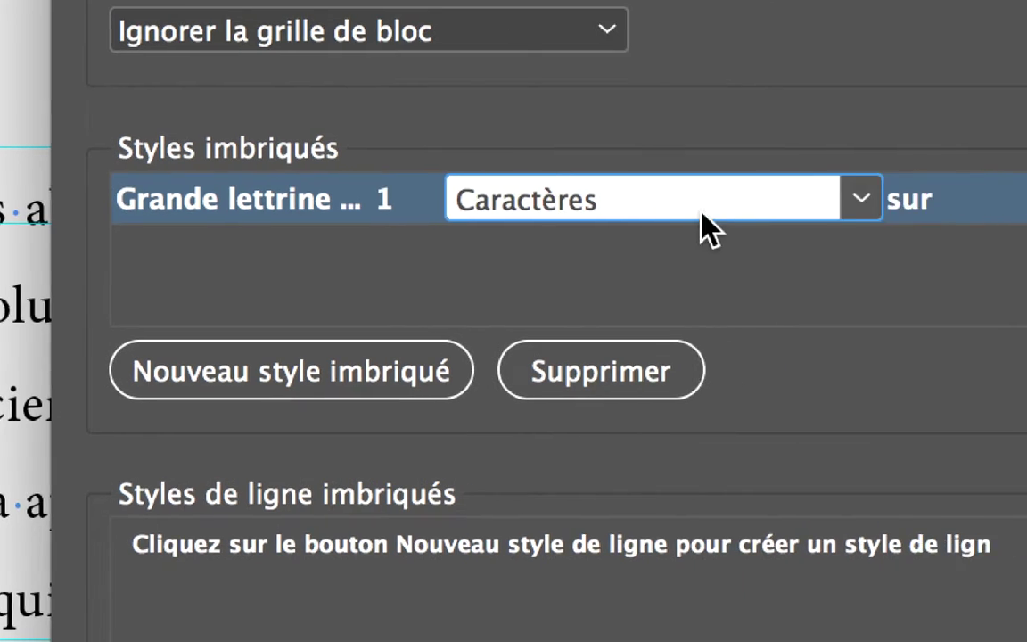
left_click(763, 206)
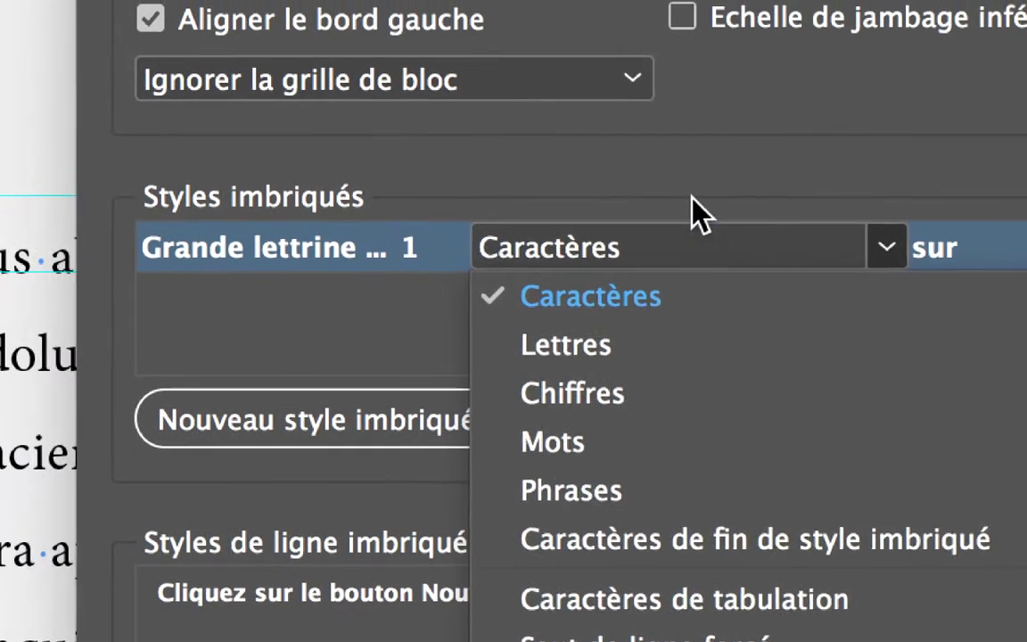
left_click(660, 218)
left_click(640, 215)
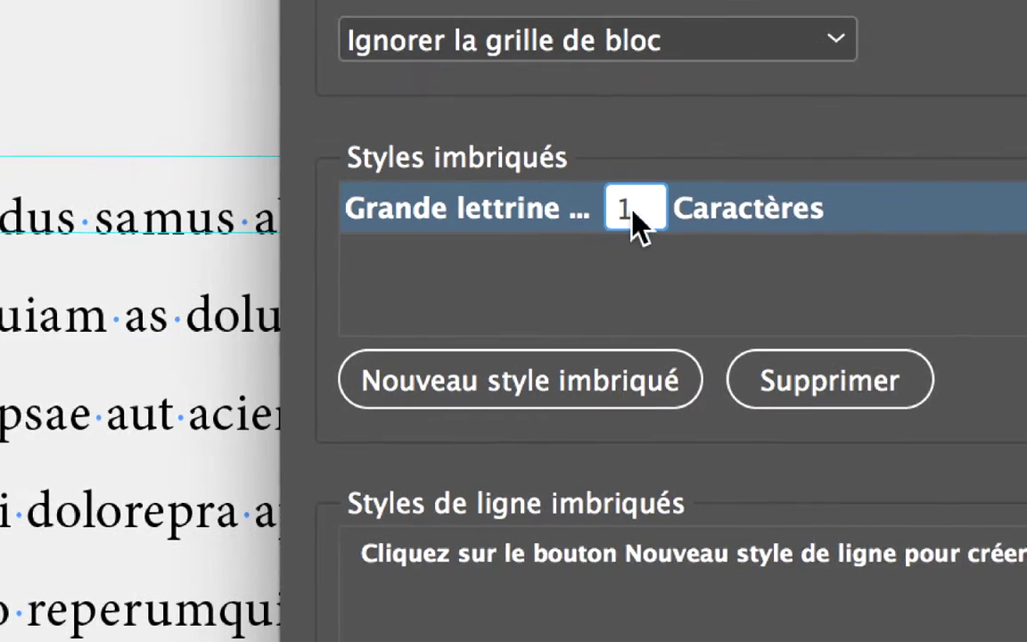
left_click(649, 218)
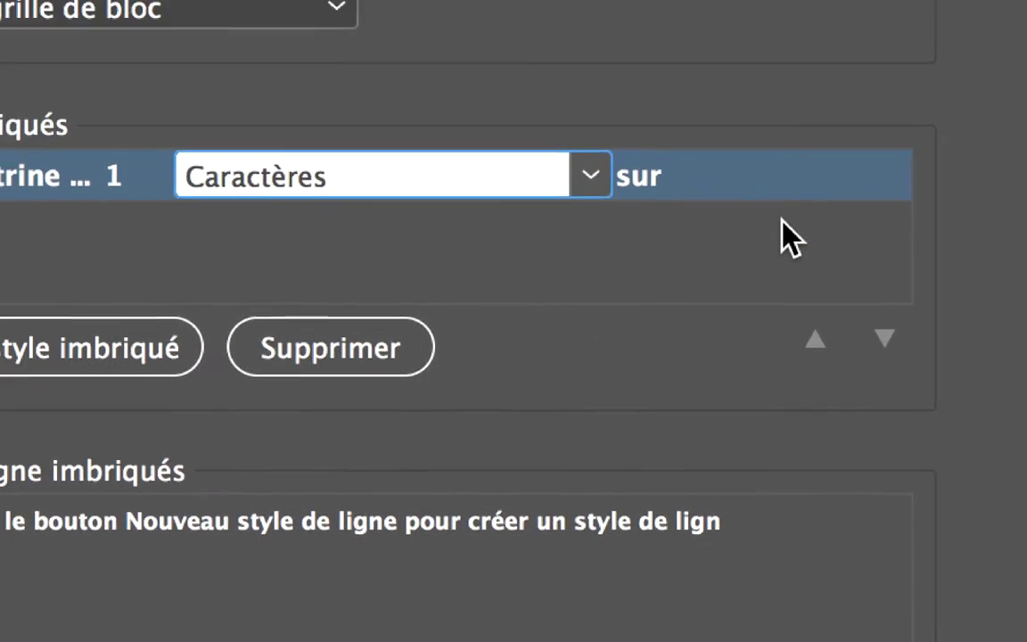
left_click(782, 224)
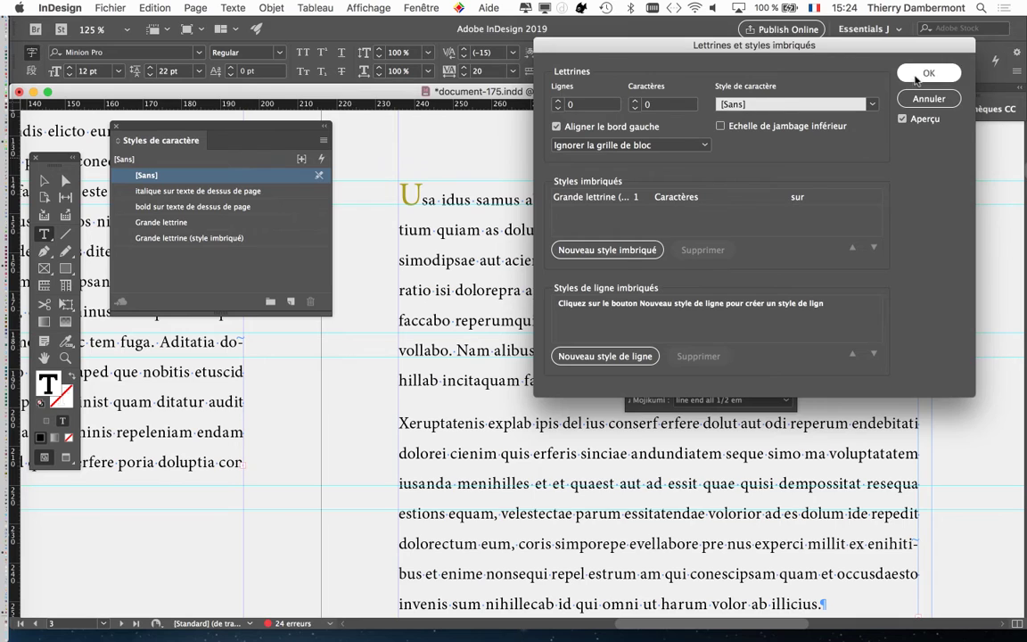
Apply the drop-cap nested style and save the document as document-176.indd
left_click(916, 81)
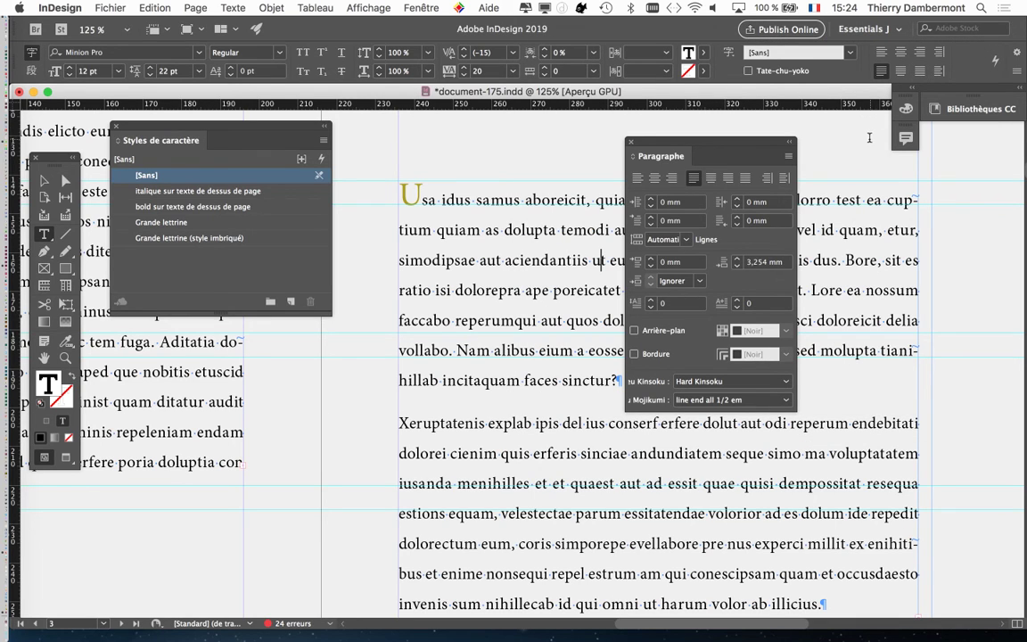
left_click(110, 7)
left_click(163, 117)
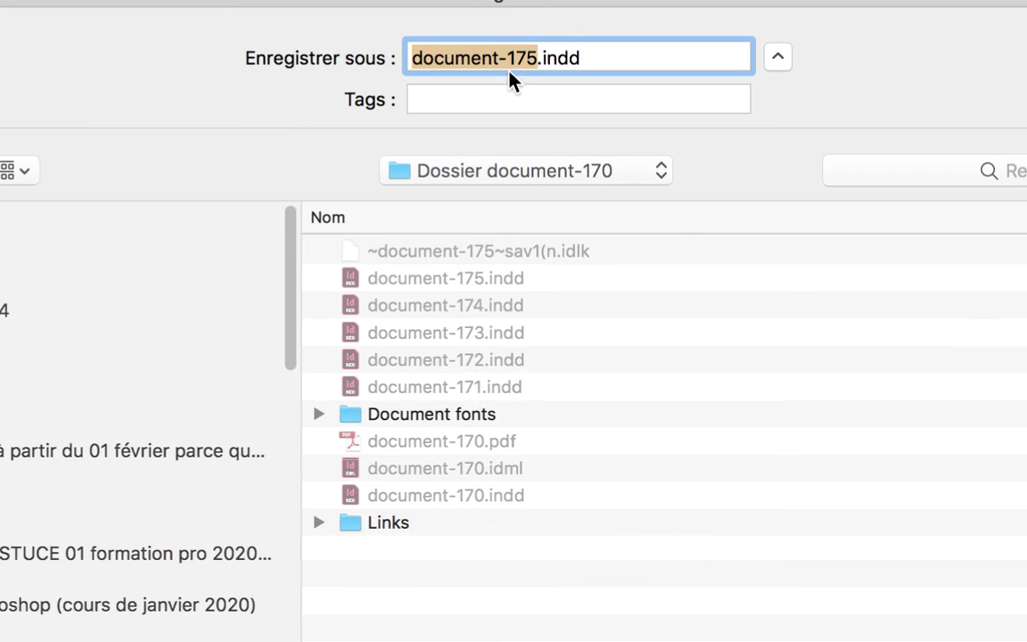
left_click(519, 65)
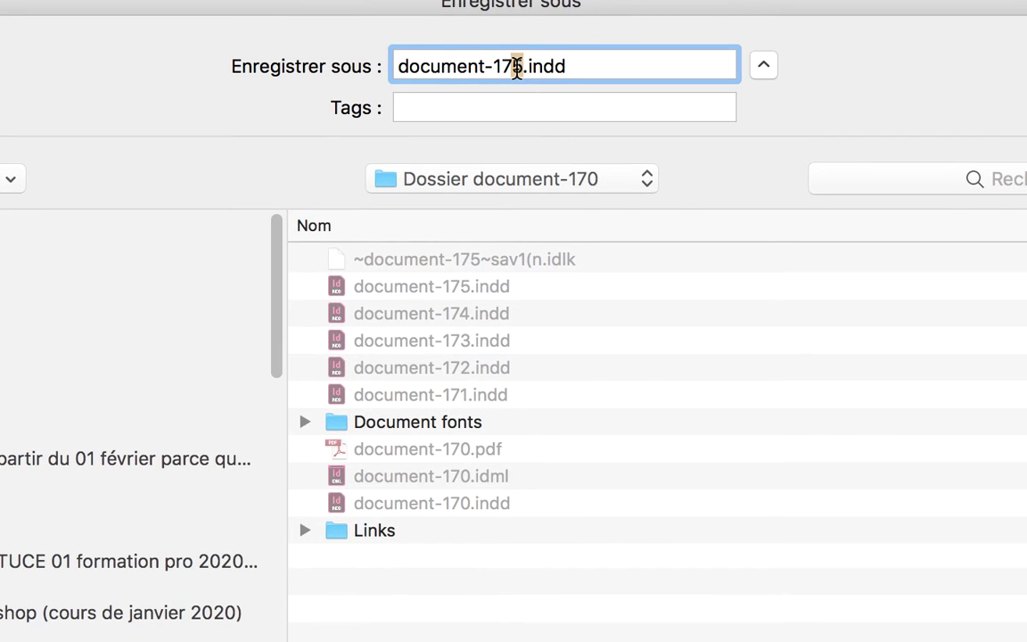
key("BackSpace")
type("6")
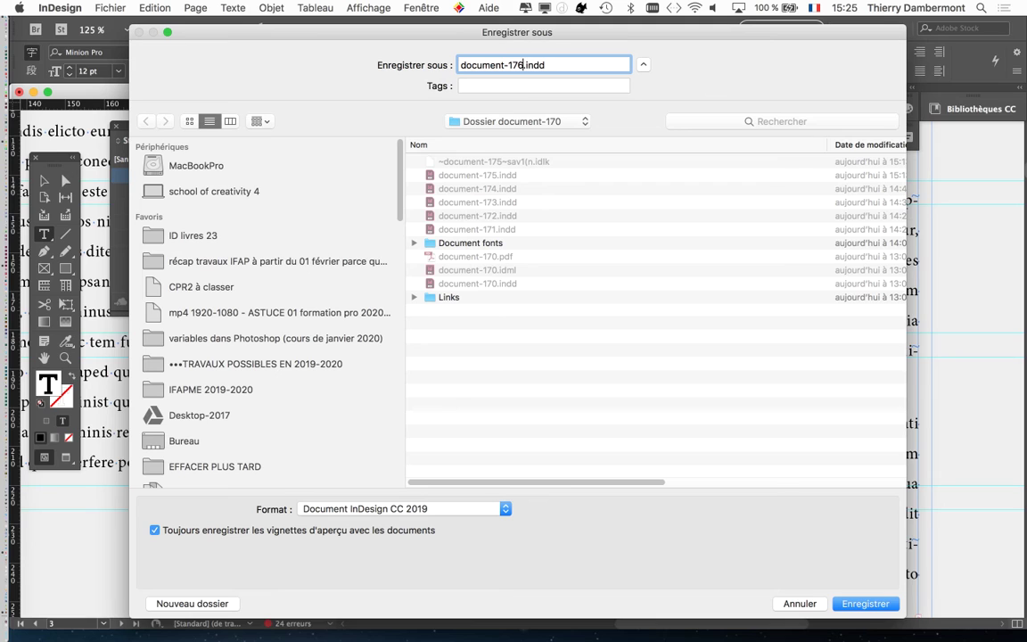